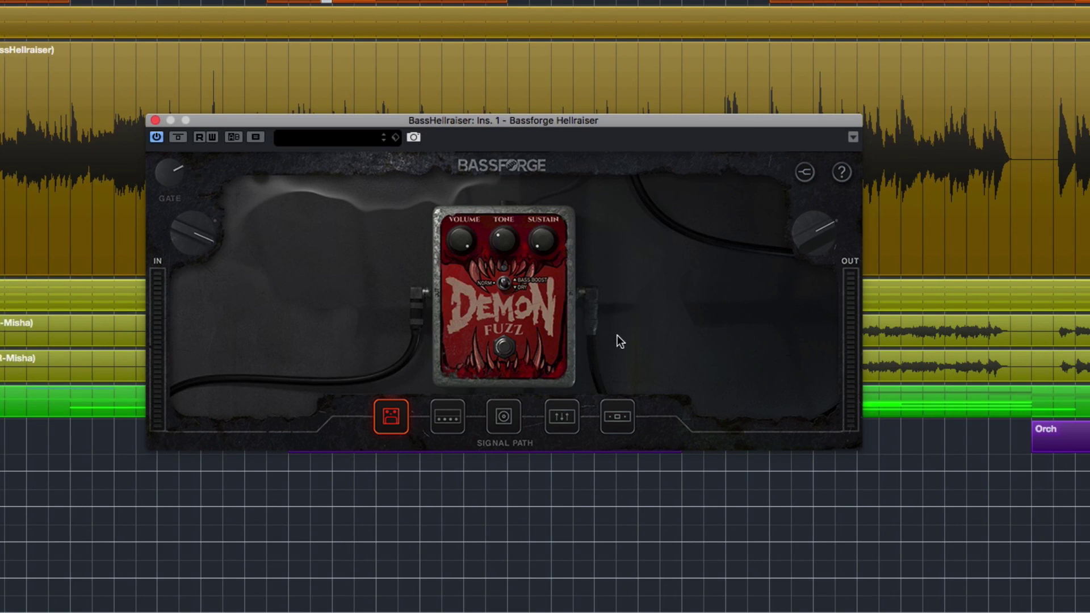
Show the Hellraiser amp section and examine its gain, bass, mid, treble and Clank controls.
{"action": "left_click", "coordinate": [448, 420]}
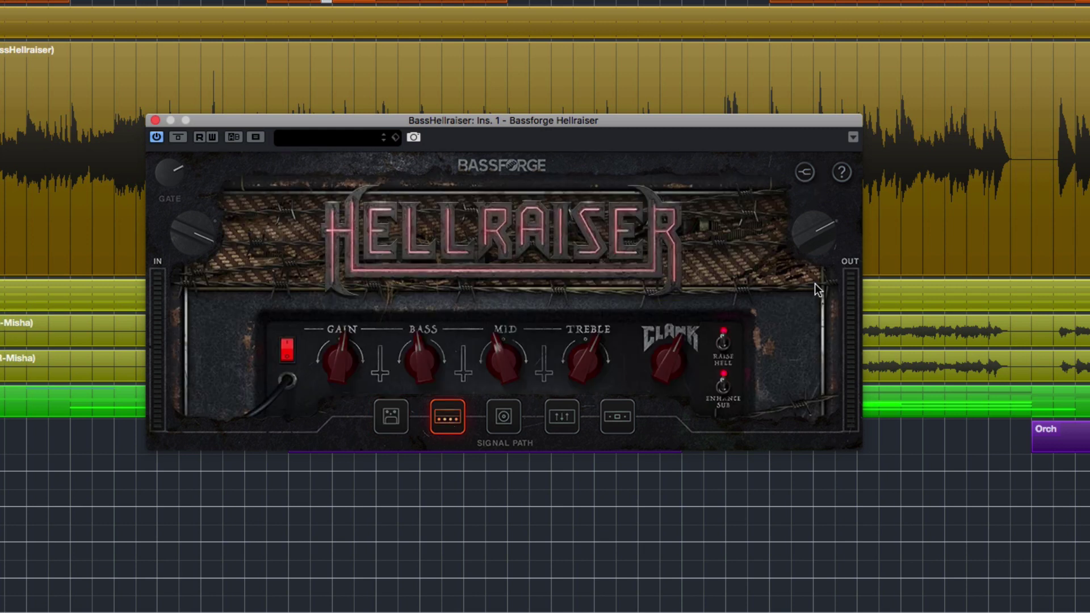
{"action": "mouse_move", "coordinate": [359, 368]}
{"action": "mouse_move", "coordinate": [424, 360]}
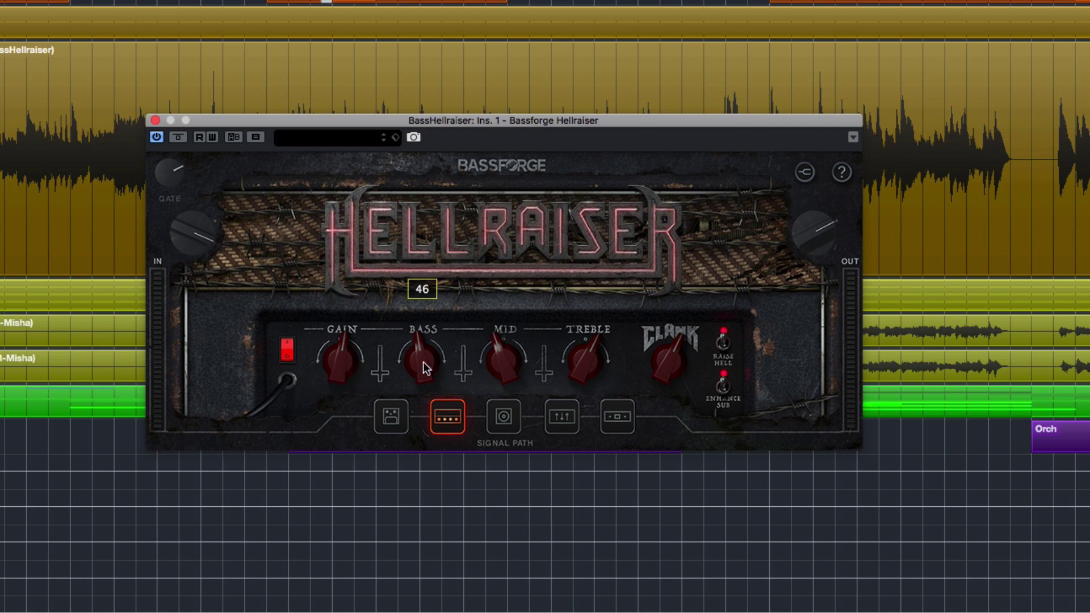
{"action": "mouse_move", "coordinate": [509, 365]}
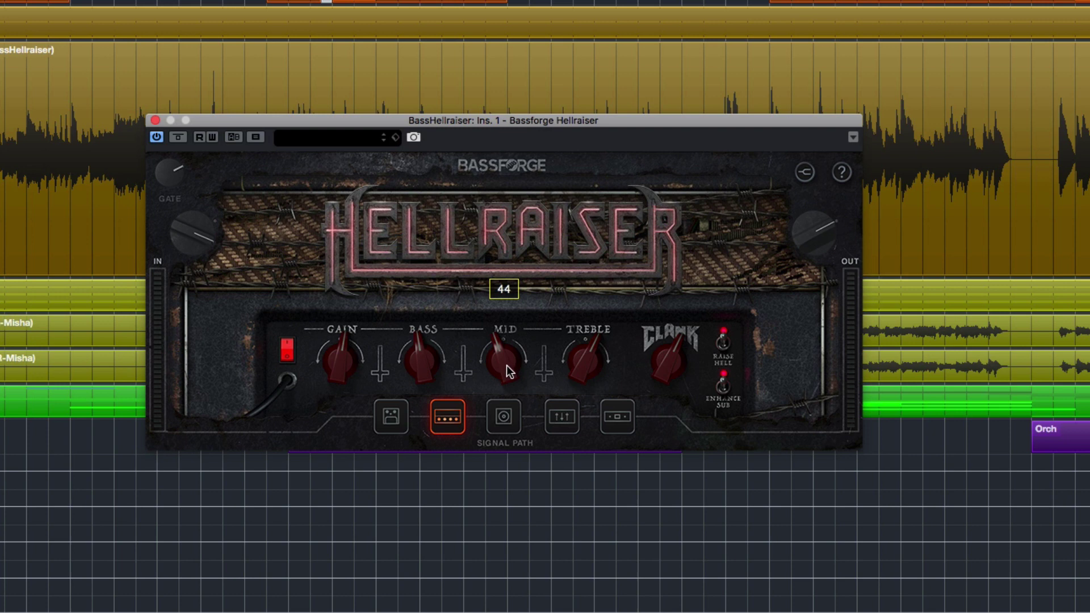
{"action": "mouse_move", "coordinate": [594, 366]}
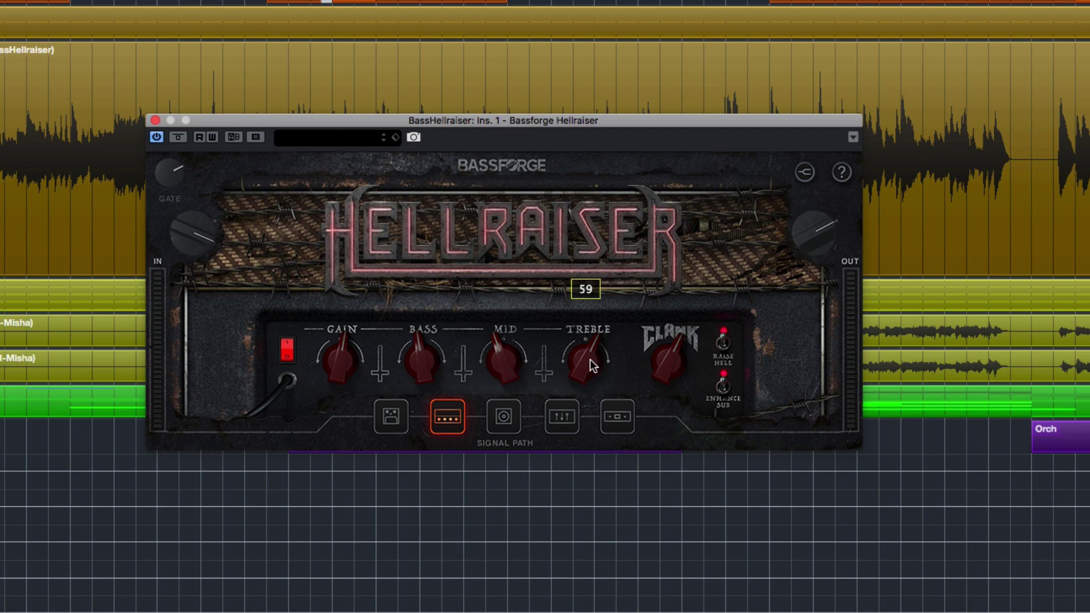
{"action": "mouse_move", "coordinate": [658, 366]}
{"action": "mouse_move", "coordinate": [663, 339]}
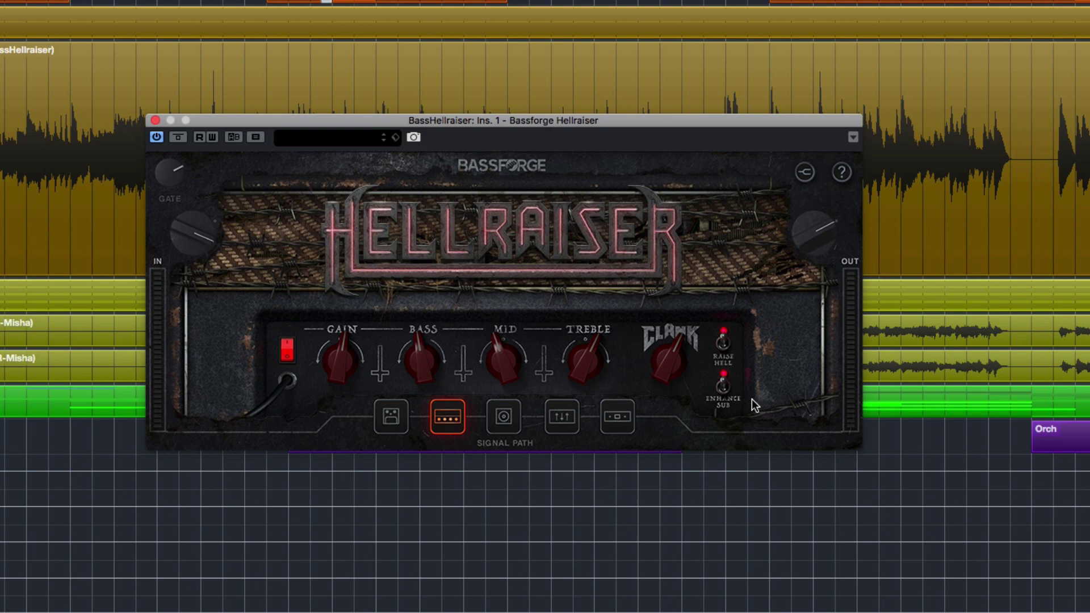
Show the cabinet section, switch the cabinet to JST Big Boy 2x15 and choose the RE20 microphone.
{"action": "left_click", "coordinate": [501, 419]}
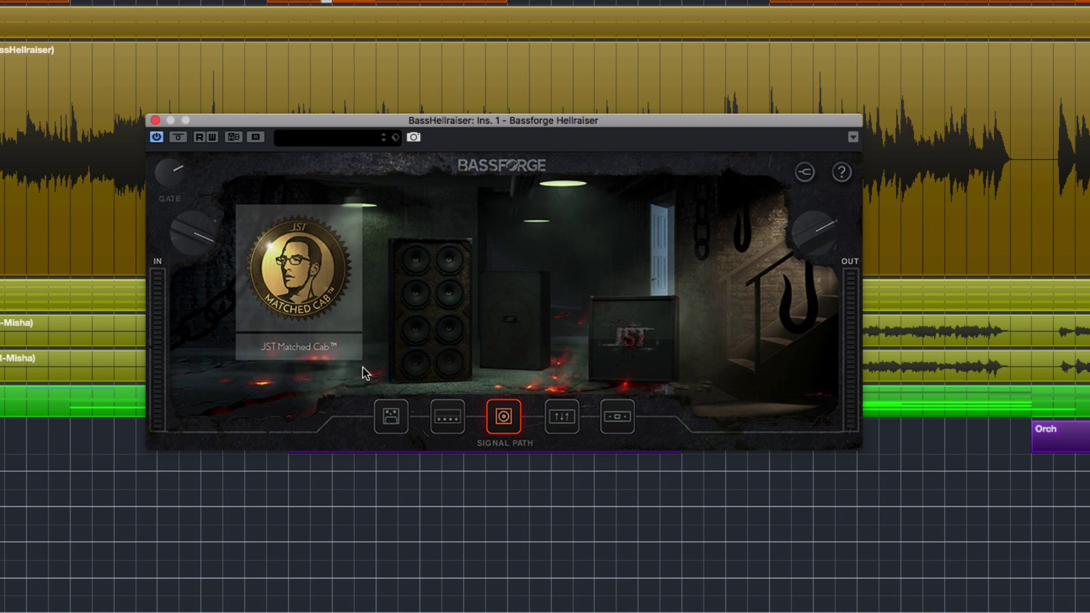
{"action": "left_click", "coordinate": [326, 347]}
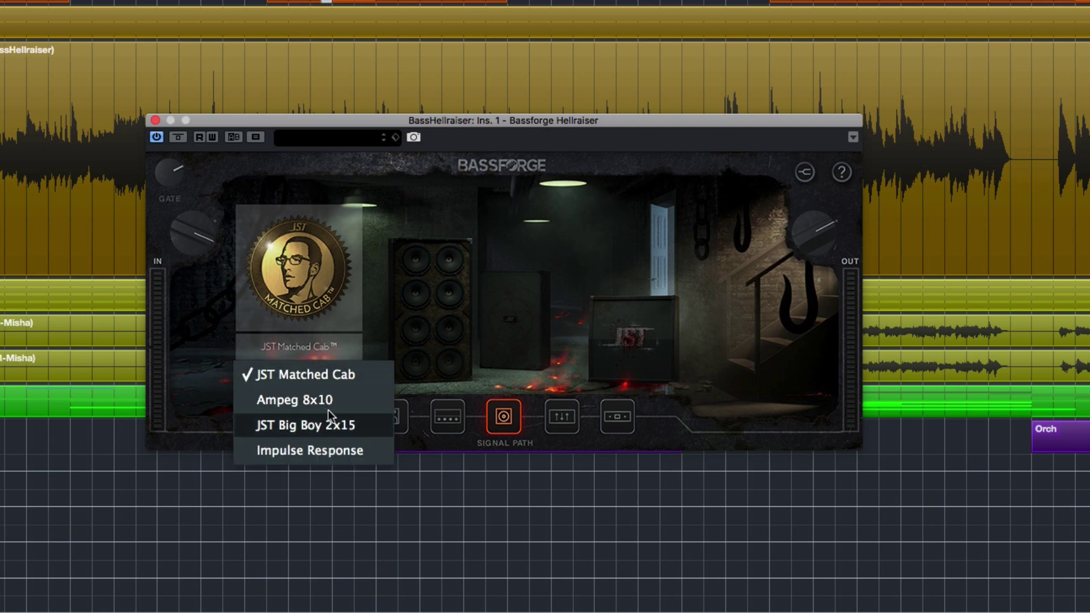
{"action": "left_click", "coordinate": [377, 432]}
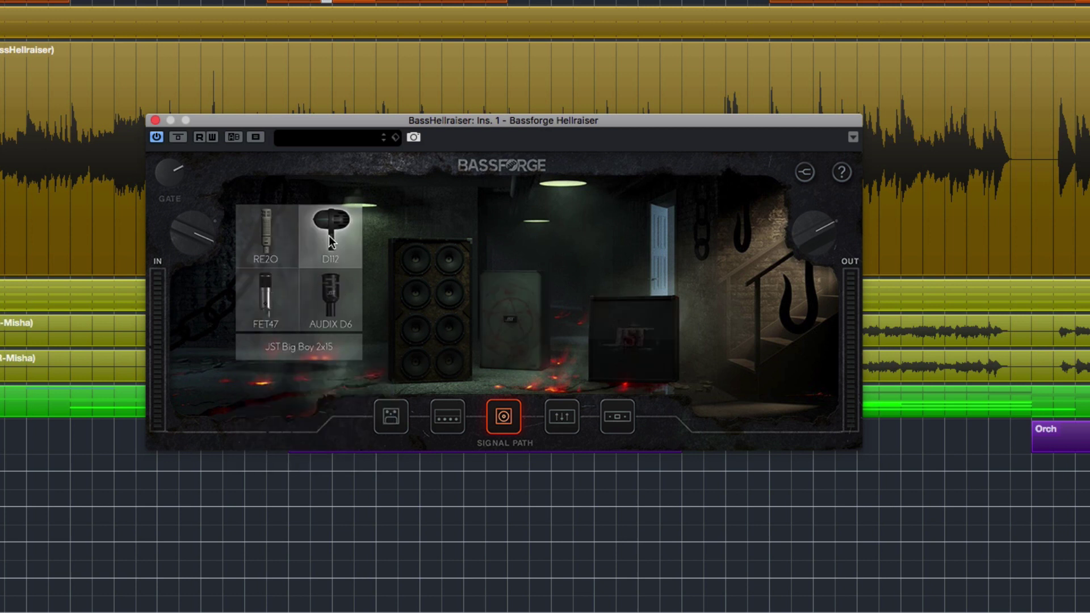
{"action": "left_click", "coordinate": [265, 239]}
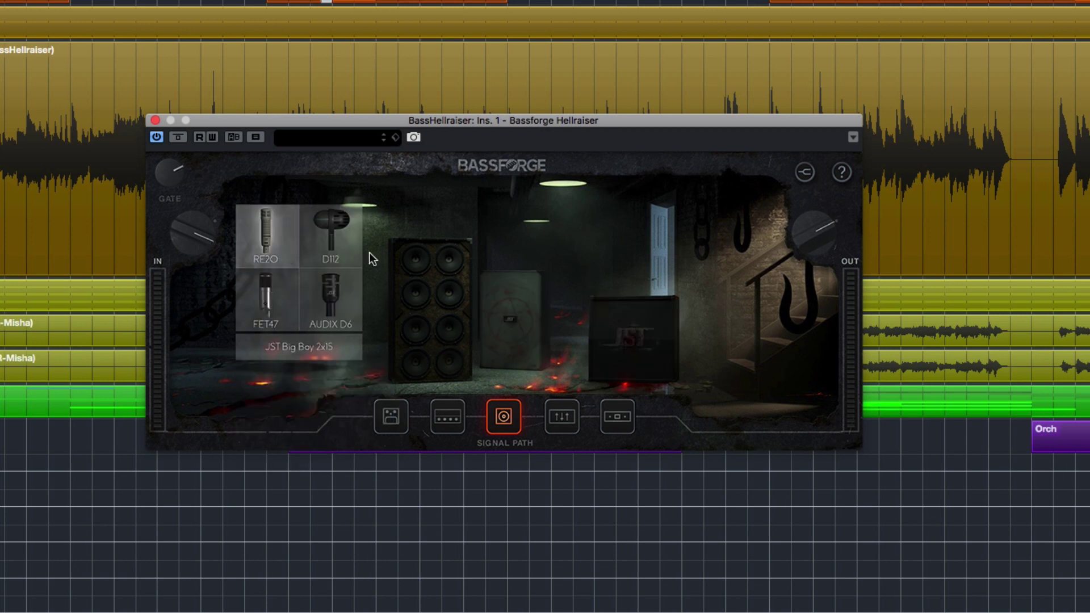
Switch the cabinet back to JST Matched Cab and look through the available cabinet choices, including Impulse Response.
{"action": "left_click", "coordinate": [634, 334]}
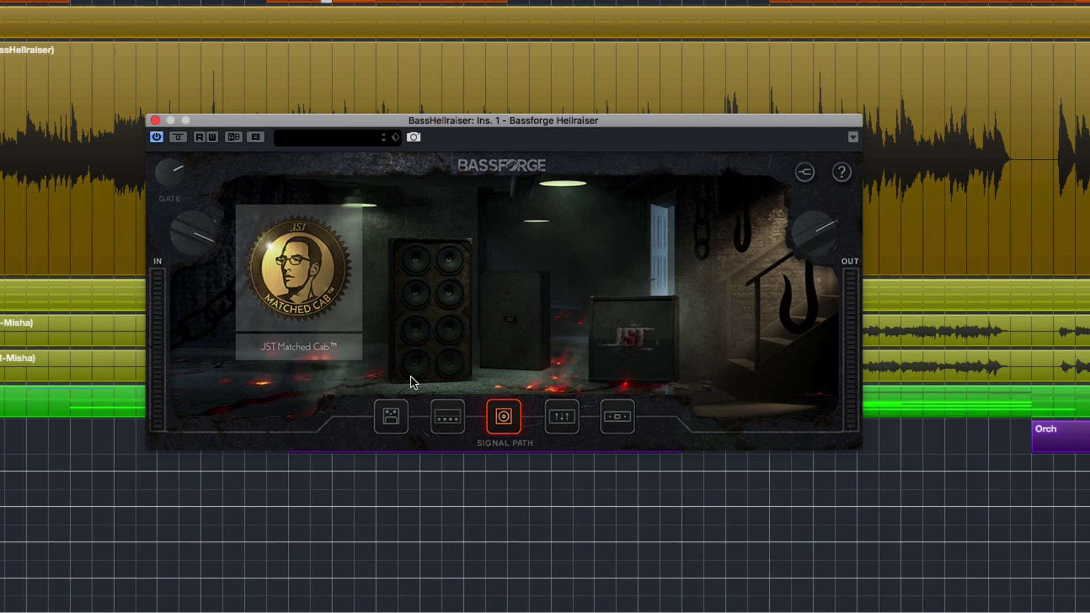
{"action": "left_click", "coordinate": [311, 353]}
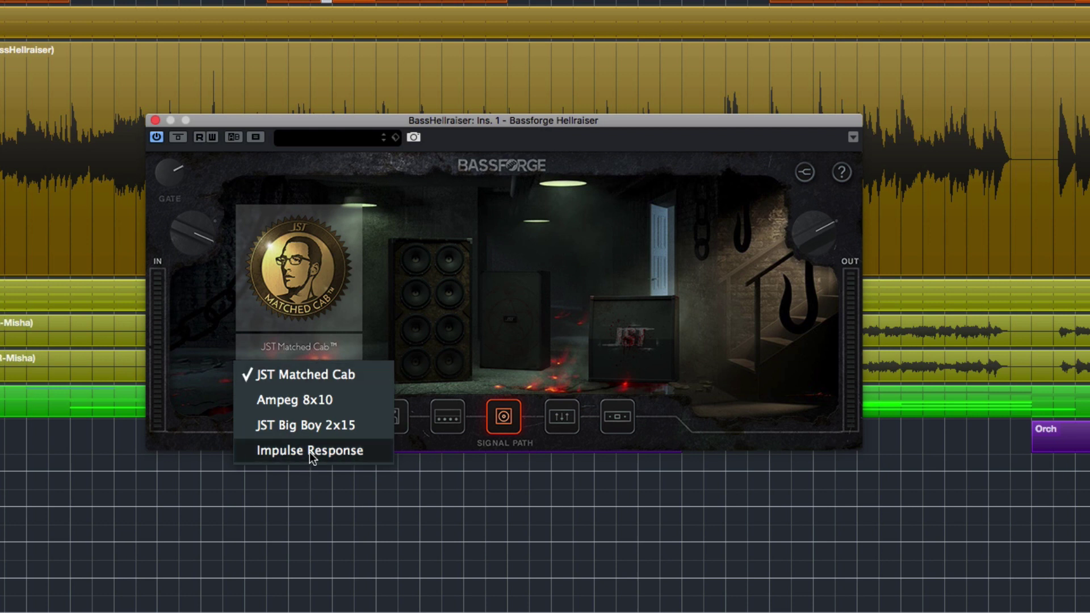
{"action": "left_click", "coordinate": [755, 373]}
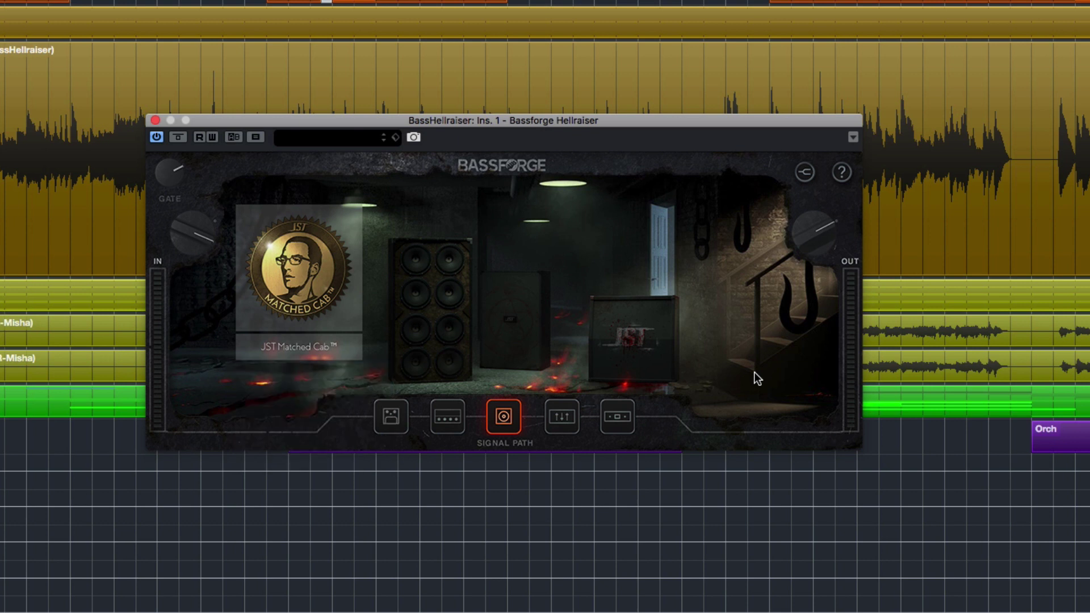
View the parametric EQ section and examine the limiter section's crossover and Bank A gain and peak reduction controls.
{"action": "left_click", "coordinate": [562, 420]}
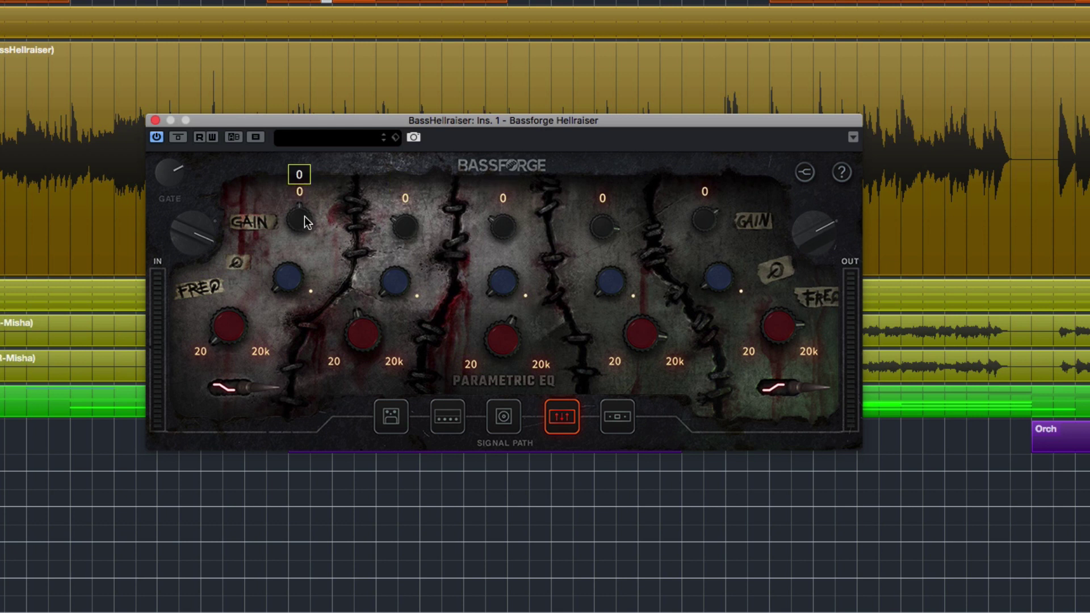
{"action": "left_click", "coordinate": [628, 420]}
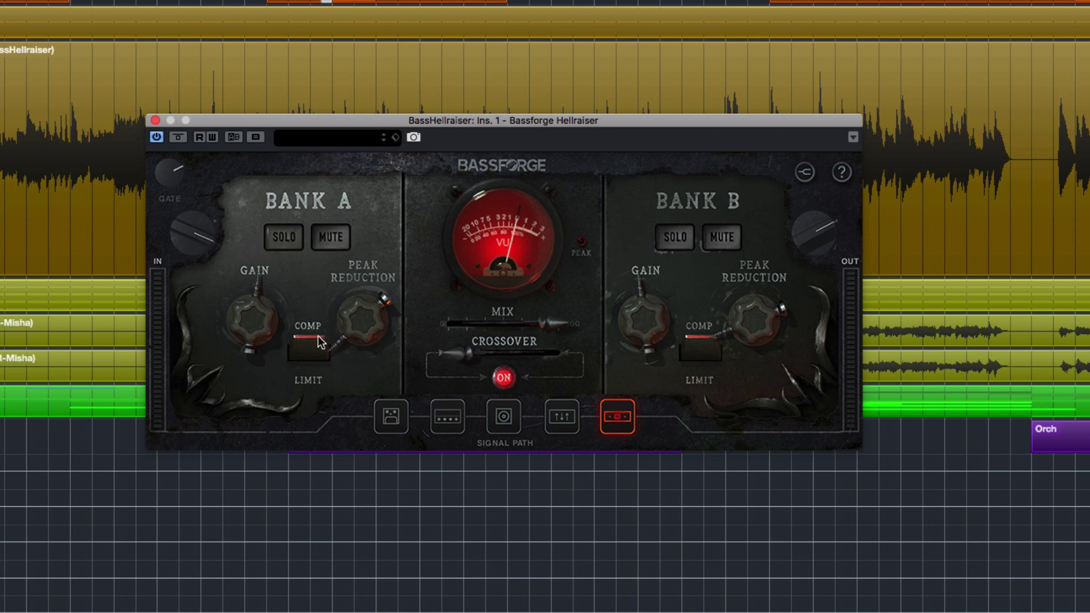
{"action": "mouse_move", "coordinate": [466, 356]}
{"action": "mouse_move", "coordinate": [268, 335]}
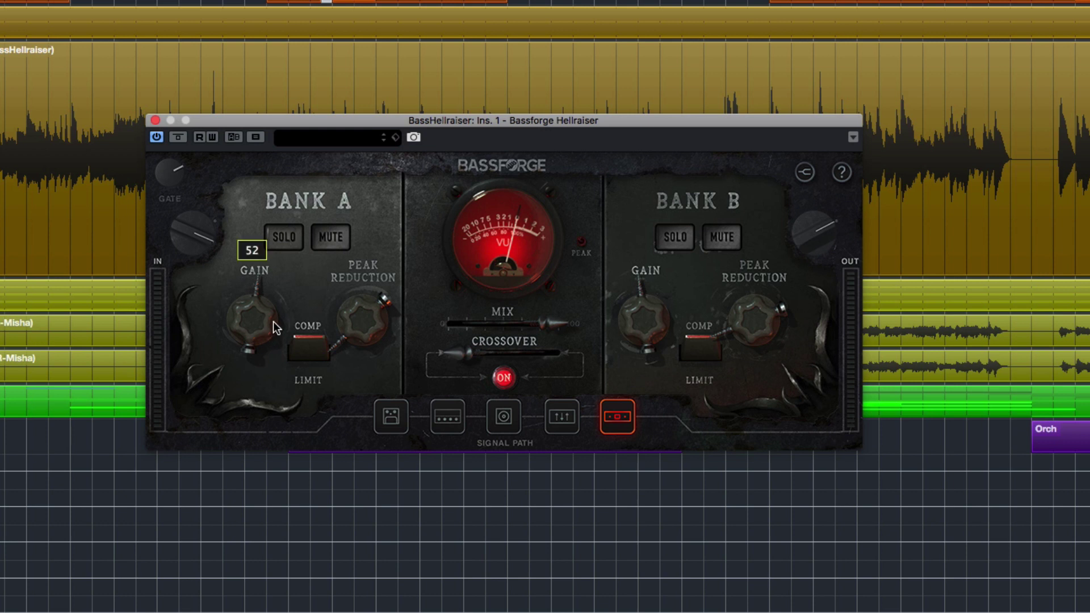
{"action": "mouse_move", "coordinate": [347, 316]}
Show the signal path overview and bypass the Cab, Magic, Limiter and Pedal modules.
{"action": "left_click", "coordinate": [502, 446]}
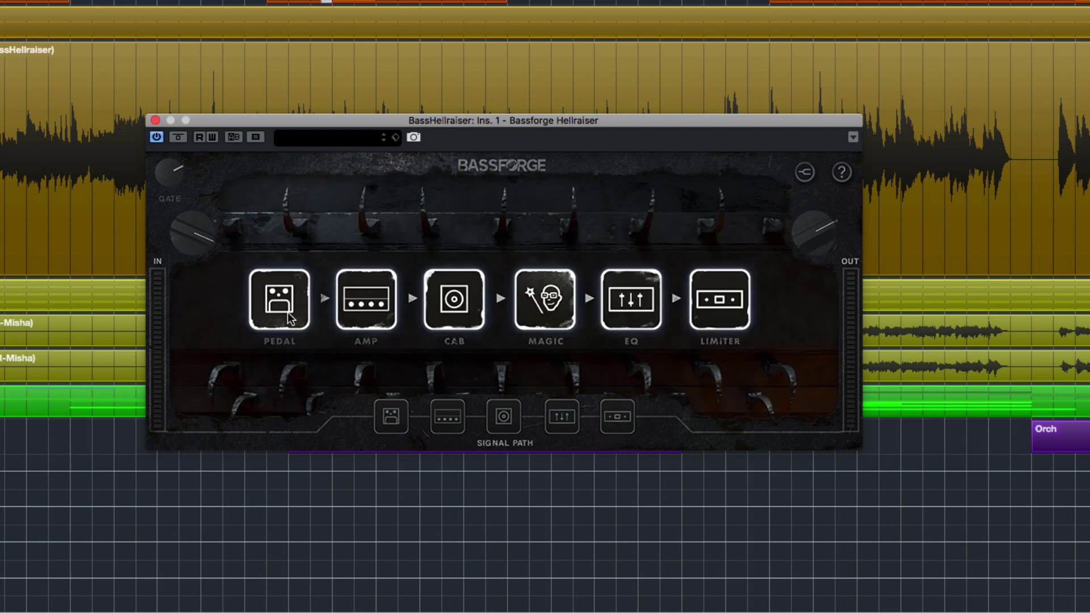
{"action": "left_click", "coordinate": [463, 318]}
{"action": "left_click", "coordinate": [543, 301]}
{"action": "left_click", "coordinate": [723, 314]}
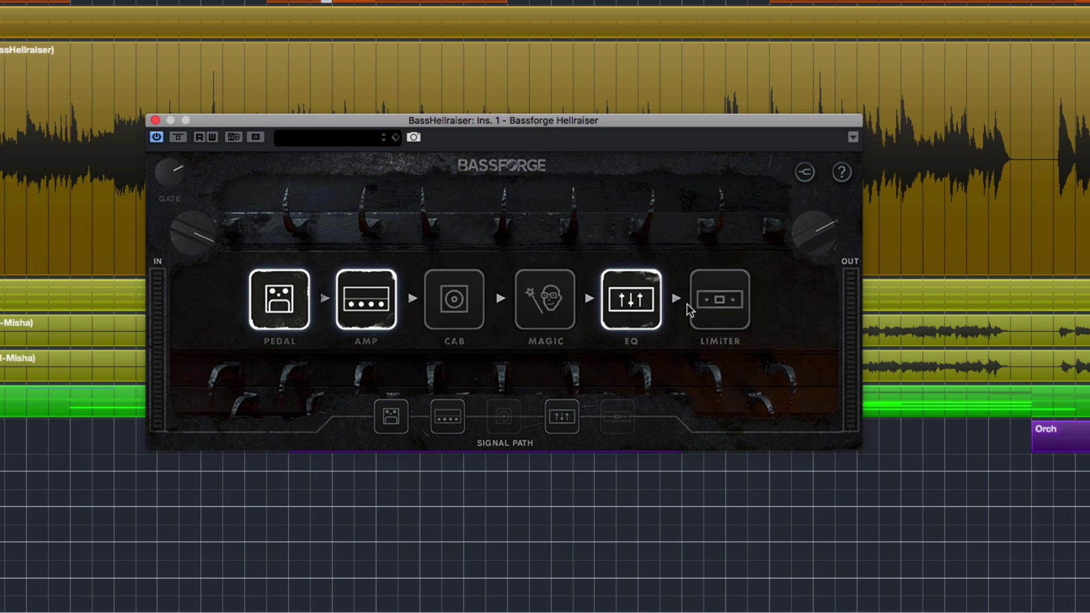
{"action": "left_click", "coordinate": [292, 319]}
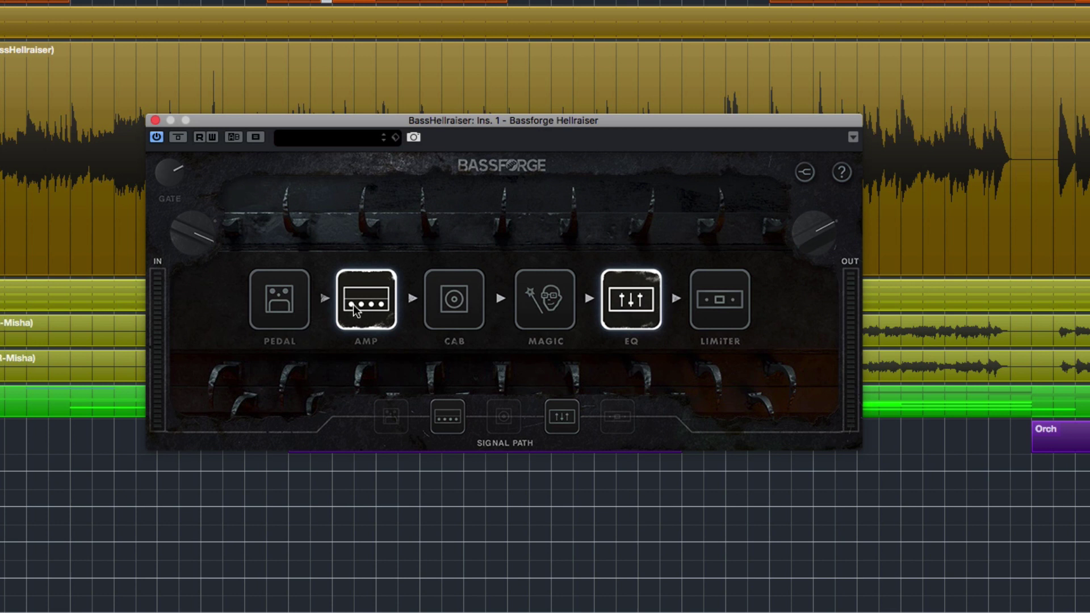
Re-enable the Pedal, Cab, Magic and Limiter modules in the signal path.
{"action": "left_click", "coordinate": [309, 306]}
{"action": "left_click", "coordinate": [455, 302]}
{"action": "left_click", "coordinate": [701, 315]}
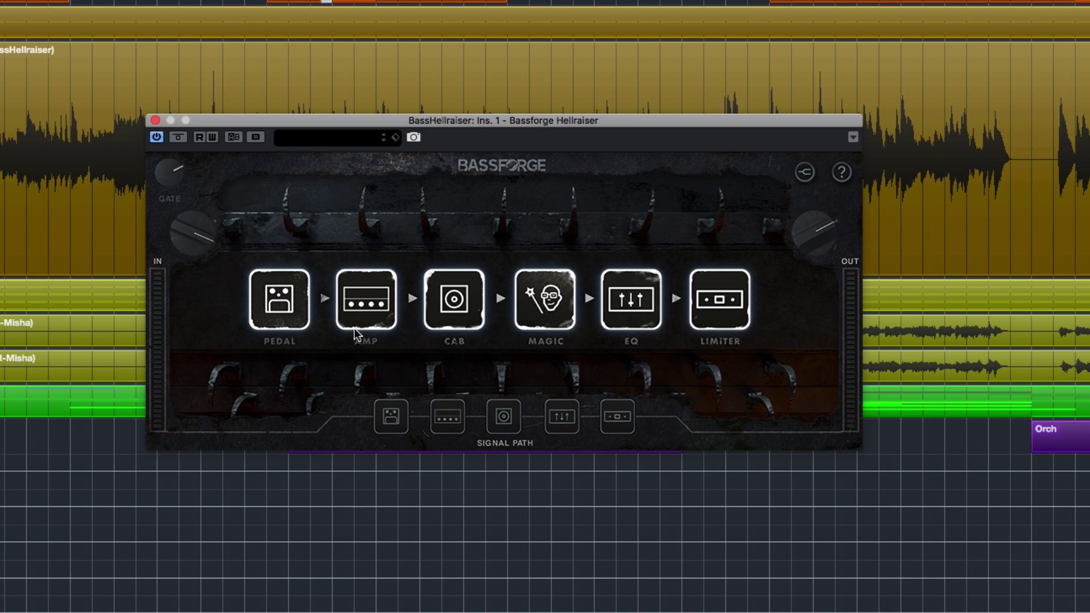
Bypass the Cab module, view the Demon Fuzz pedal and return to the signal path overview.
{"action": "left_click", "coordinate": [454, 305]}
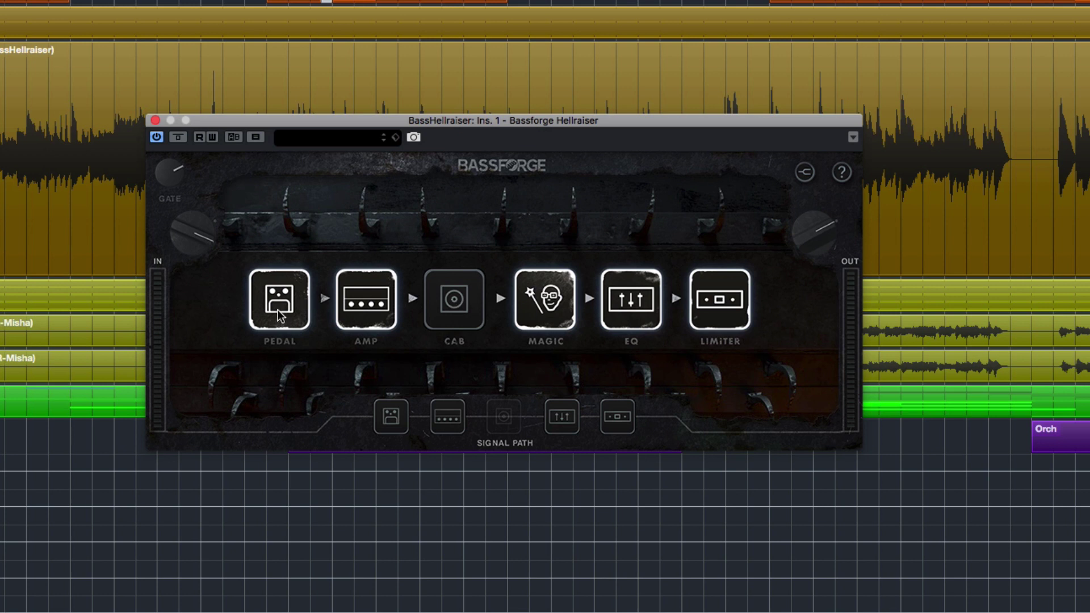
{"action": "left_click", "coordinate": [388, 417]}
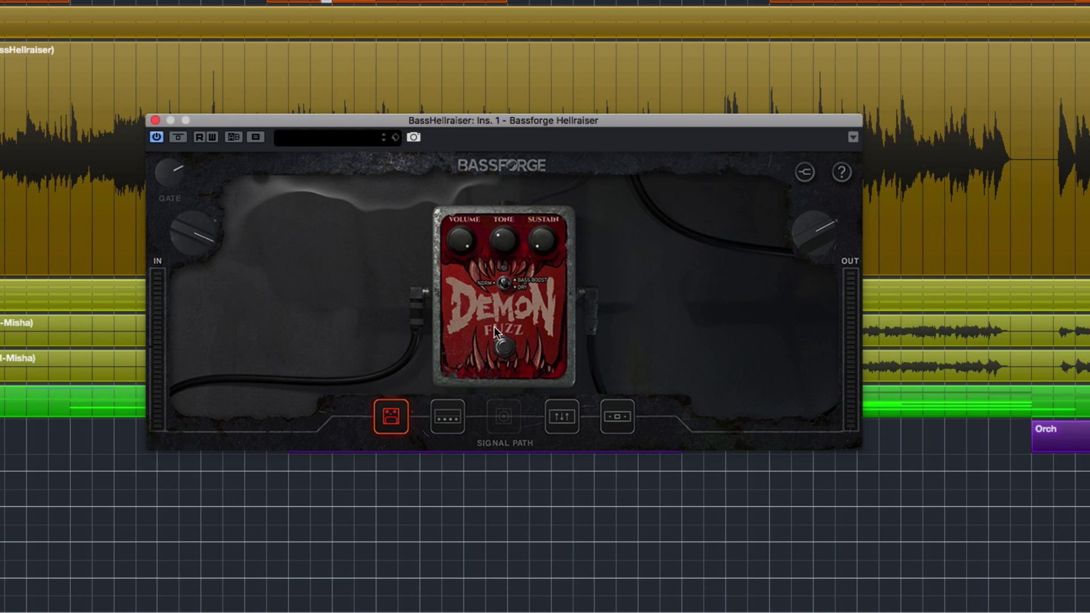
{"action": "left_click", "coordinate": [518, 439]}
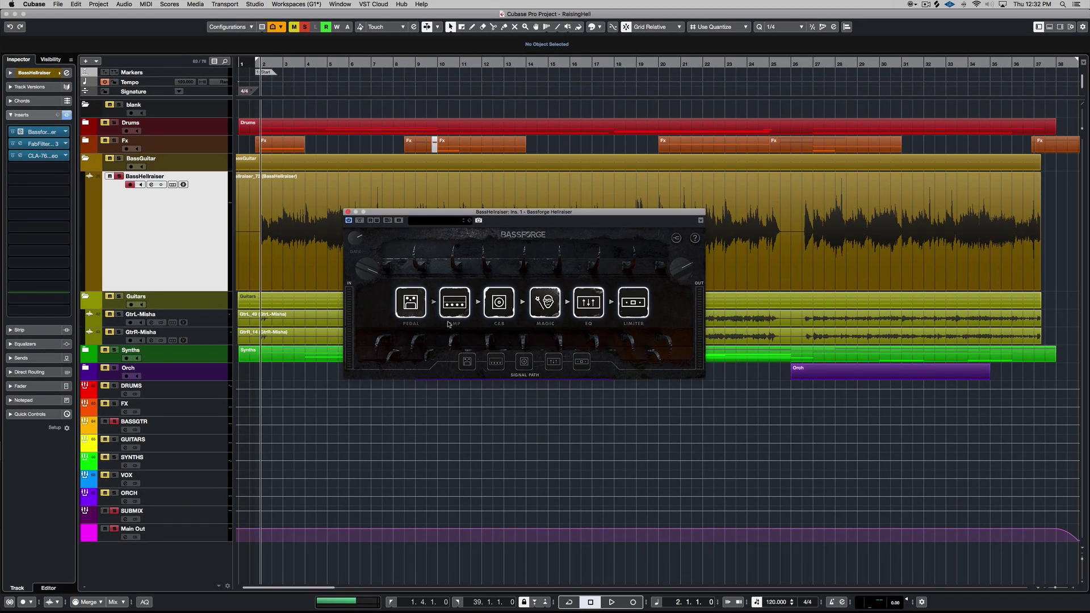
Bypass the Bassforge, FabFilter and CLA-76 inserts on the BassHellraiser track and audition the dry bass, moving the plugin window below the waveform.
{"action": "left_click", "coordinate": [13, 132]}
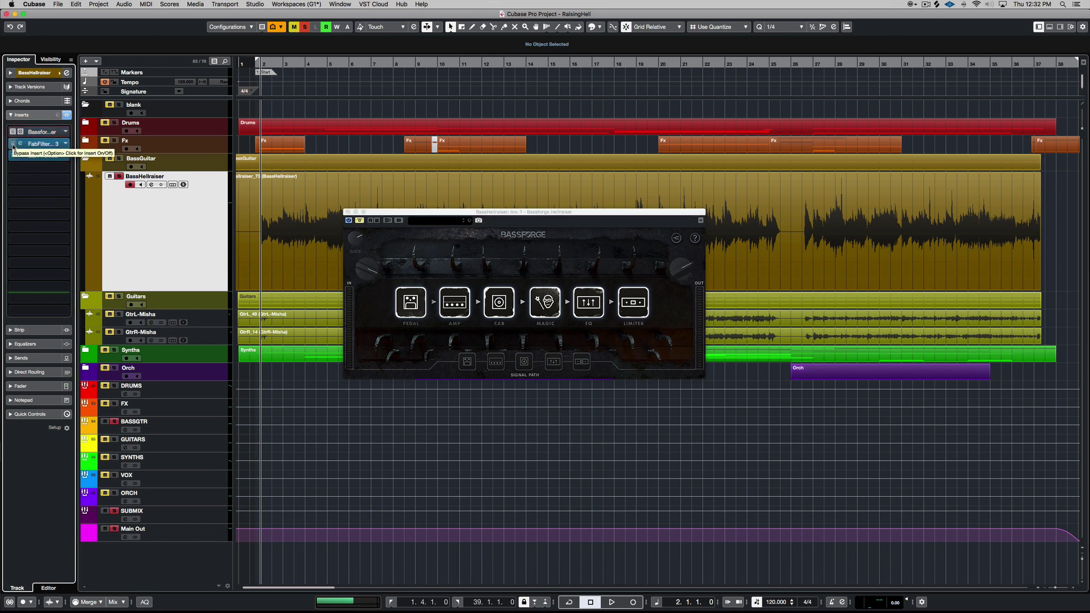
{"action": "left_click", "coordinate": [13, 144]}
{"action": "left_click", "coordinate": [13, 156]}
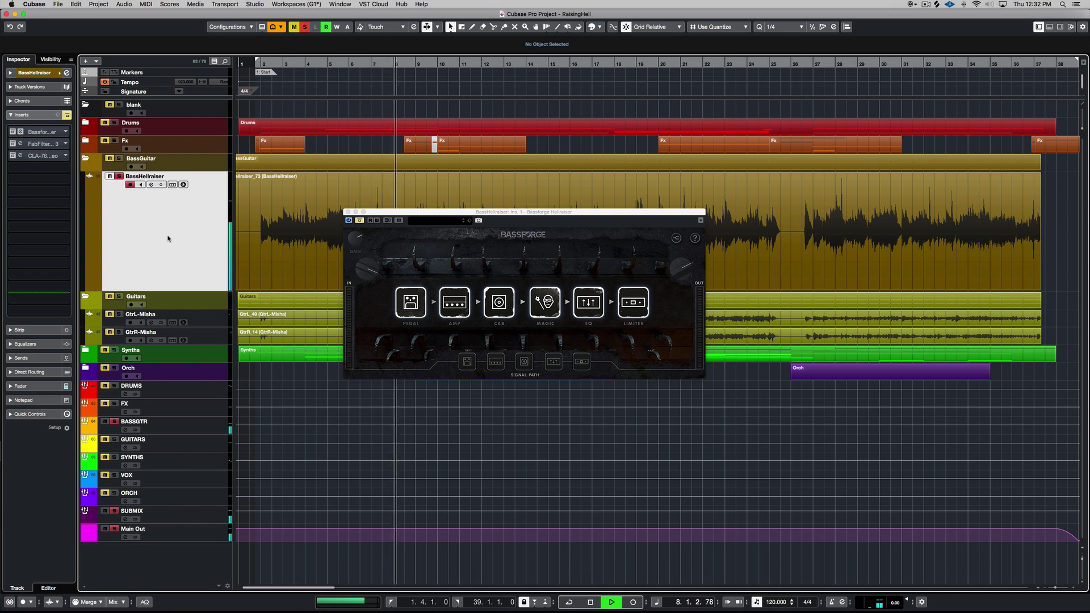
{"action": "left_click_drag", "start_coordinate": [398, 215], "coordinate": [388, 277]}
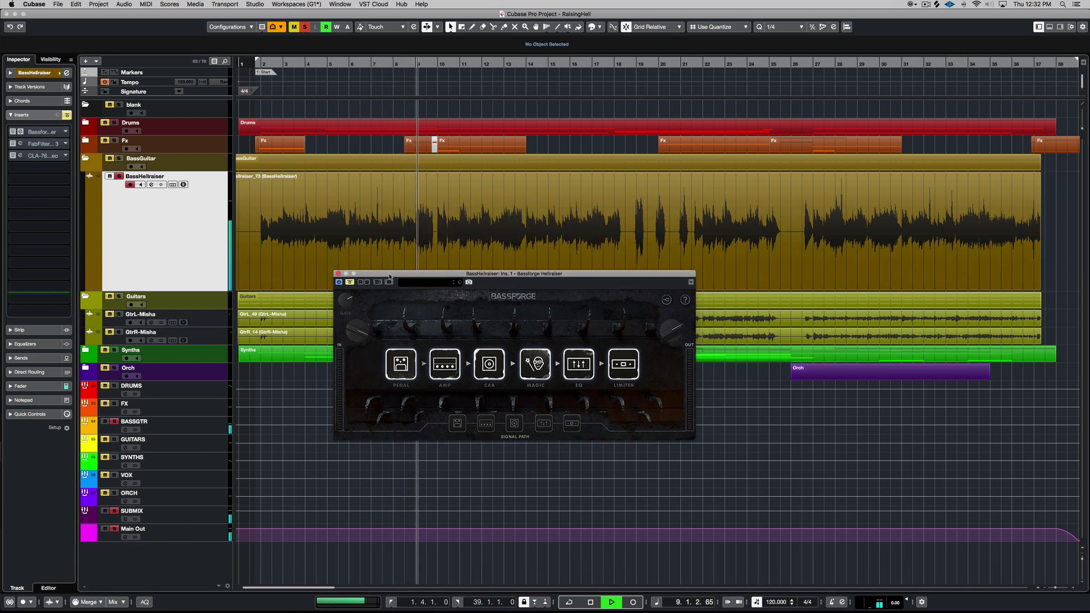
{"action": "key", "text": "space"}
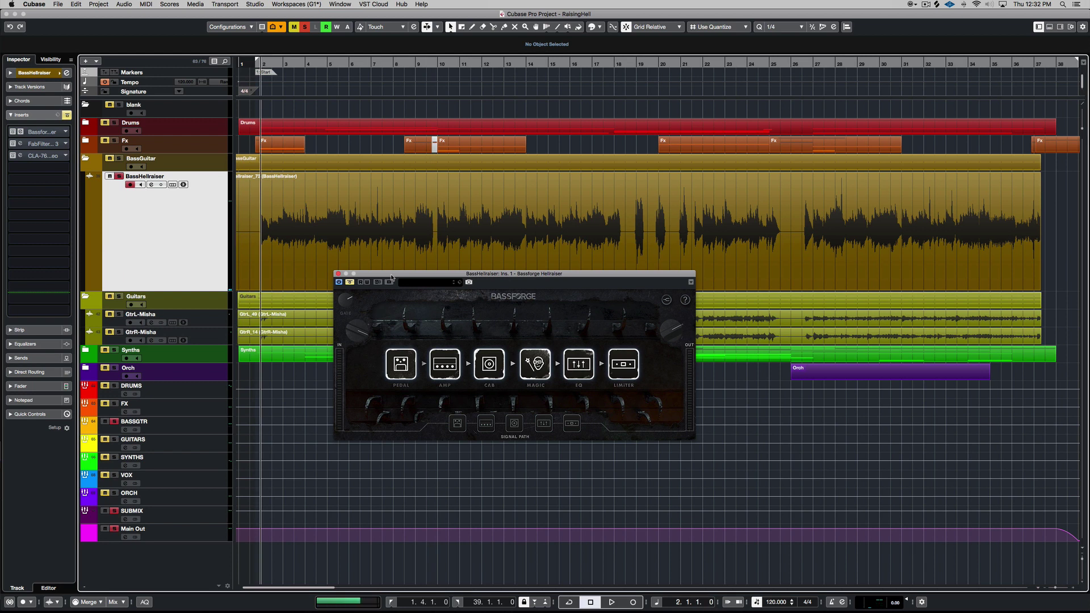
Re-enable only the Bassforge insert, audition the bass through it and show the plugin's amp section.
{"action": "left_click", "coordinate": [12, 133]}
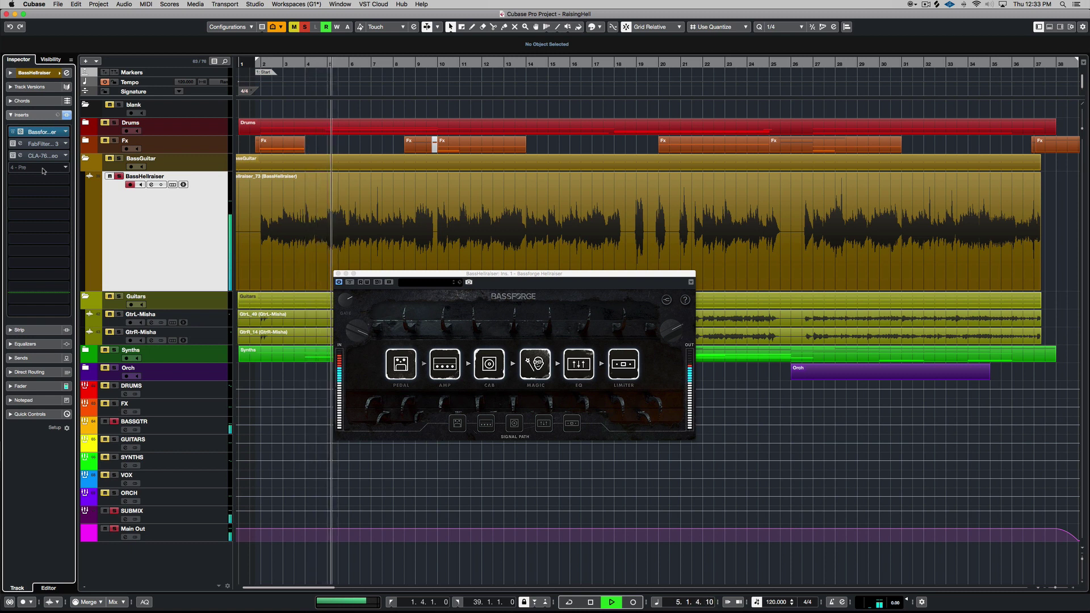
{"action": "key", "text": "space"}
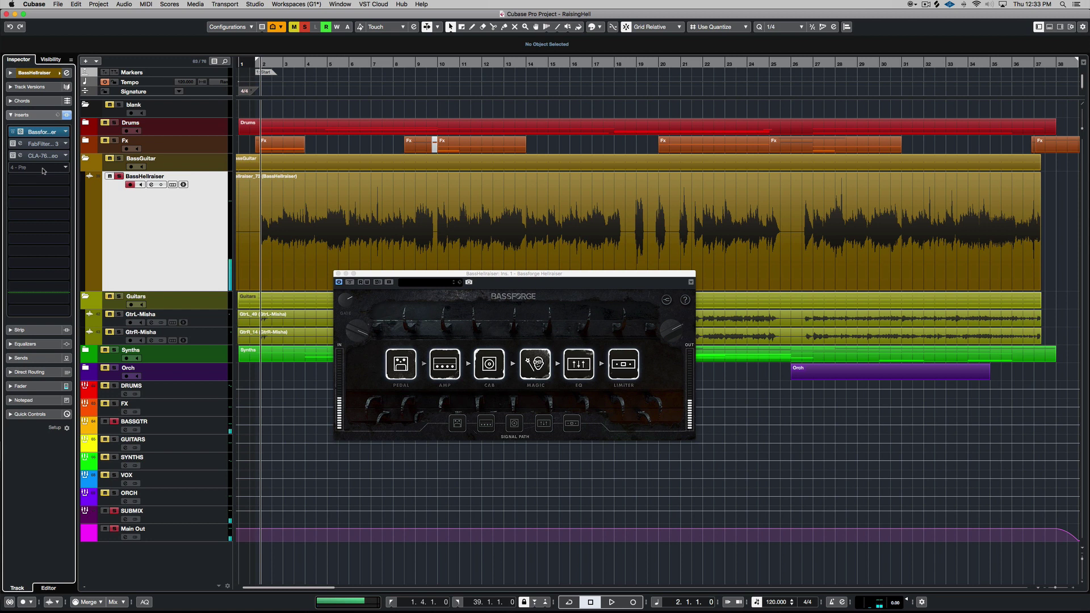
{"action": "left_click", "coordinate": [486, 425]}
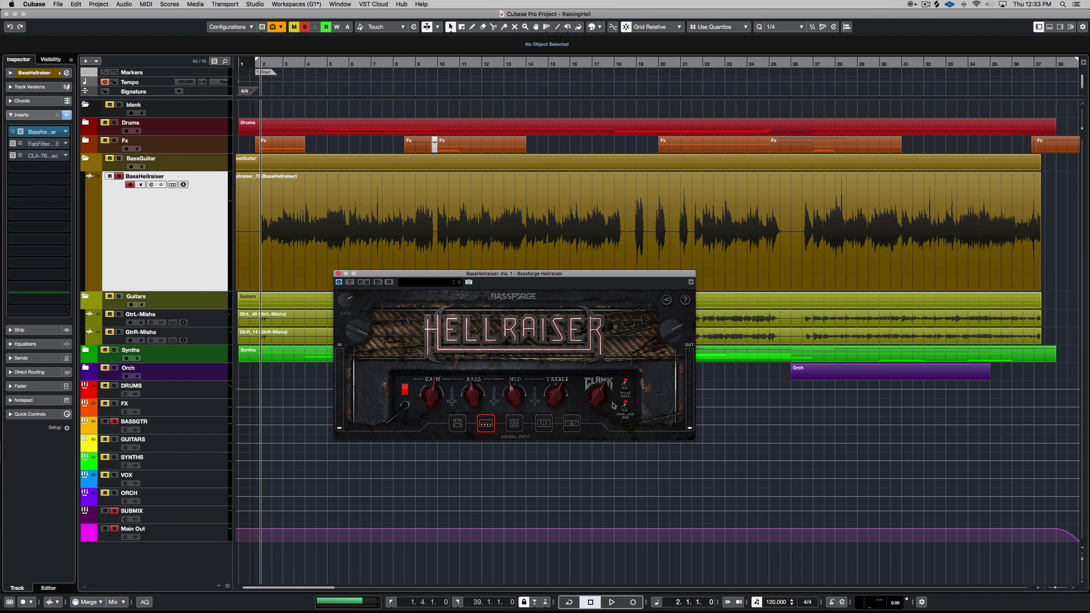
Open the FabFilter Pro-Q 3 insert on the bass track and disable its four narrow high-frequency cut bands.
{"action": "left_click", "coordinate": [41, 150]}
{"action": "left_click", "coordinate": [39, 150]}
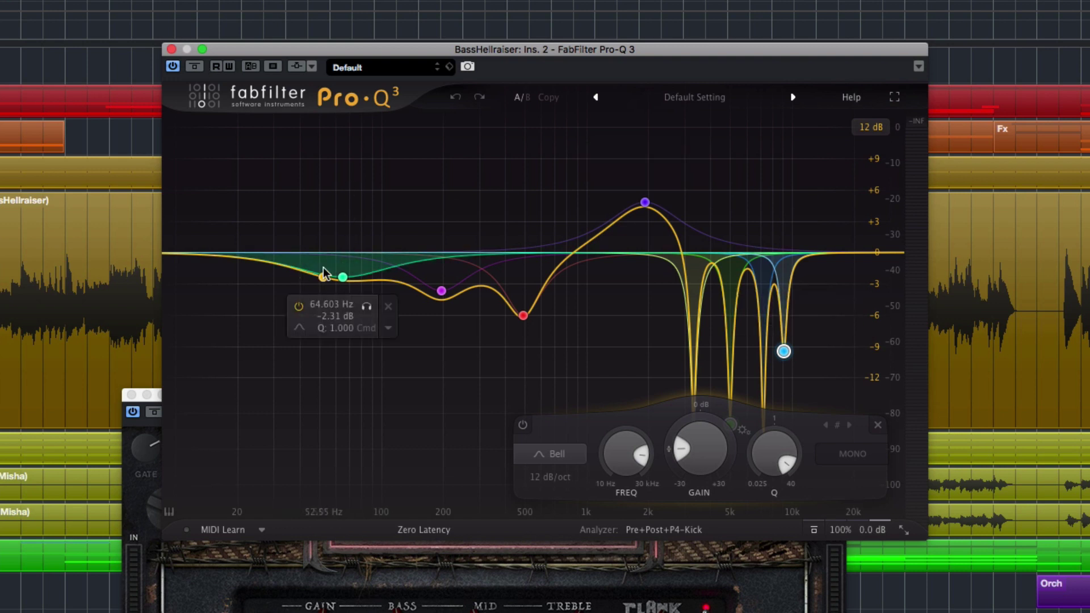
{"action": "right_click", "coordinate": [784, 351]}
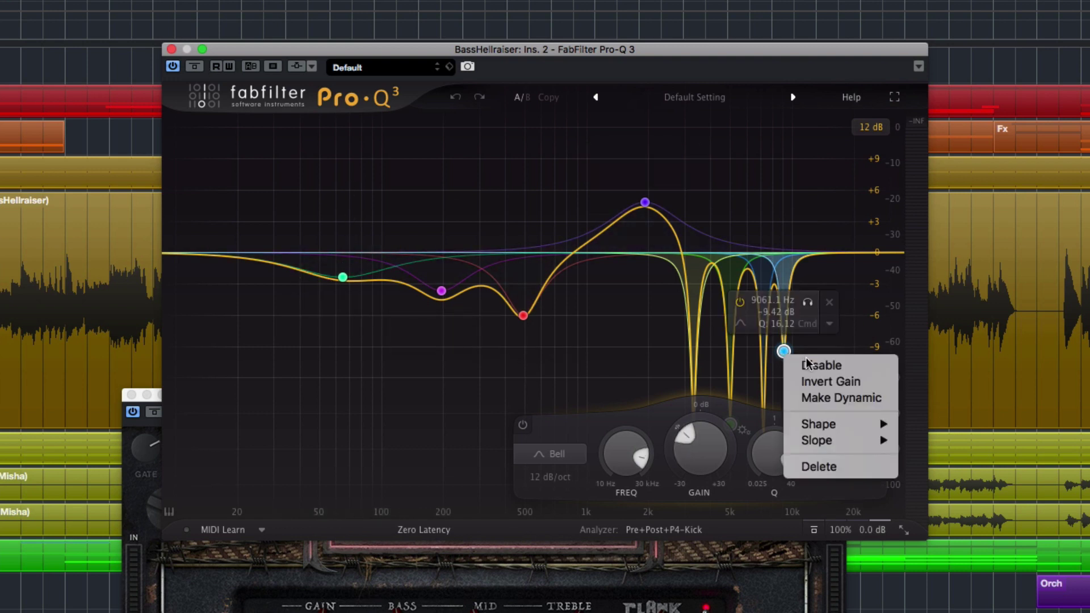
{"action": "left_click", "coordinate": [811, 367]}
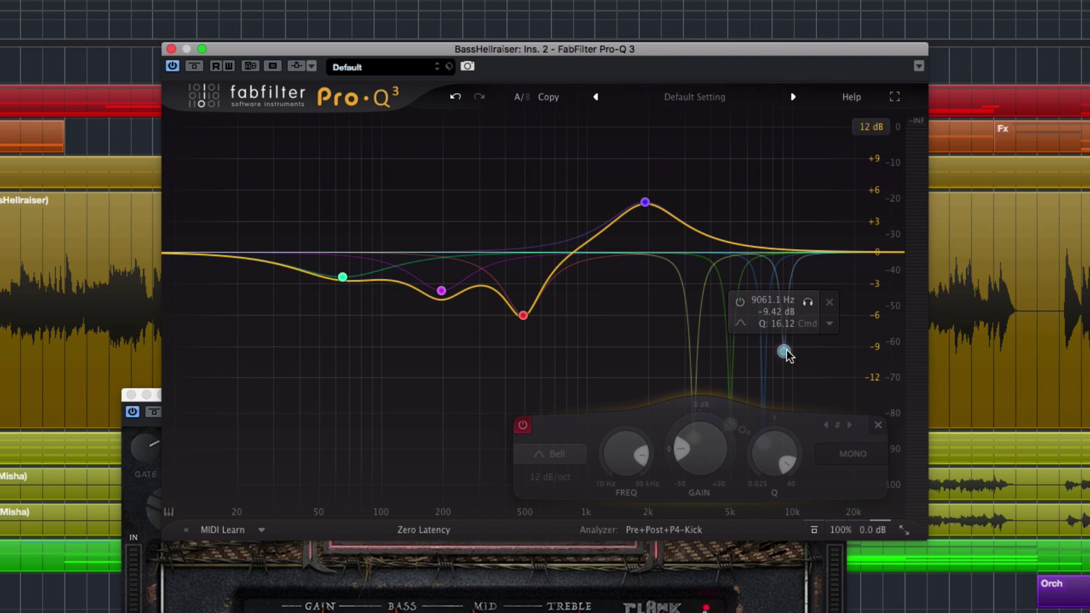
Play the bass through Pro-Q 3 and re-enable the four narrow high-frequency cuts during playback.
{"action": "key", "text": "space"}
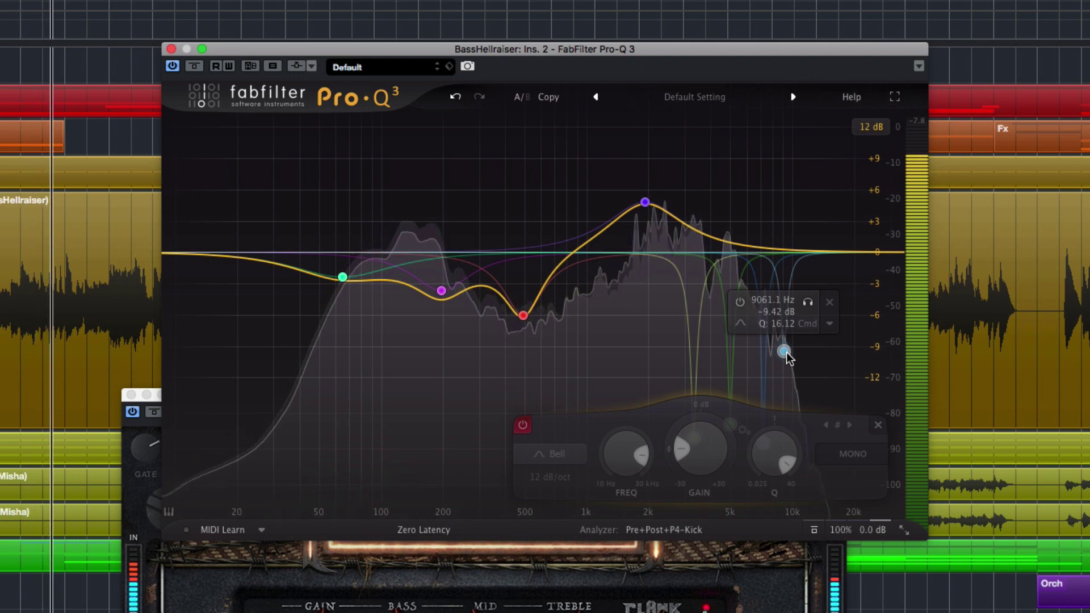
{"action": "right_click", "coordinate": [786, 353]}
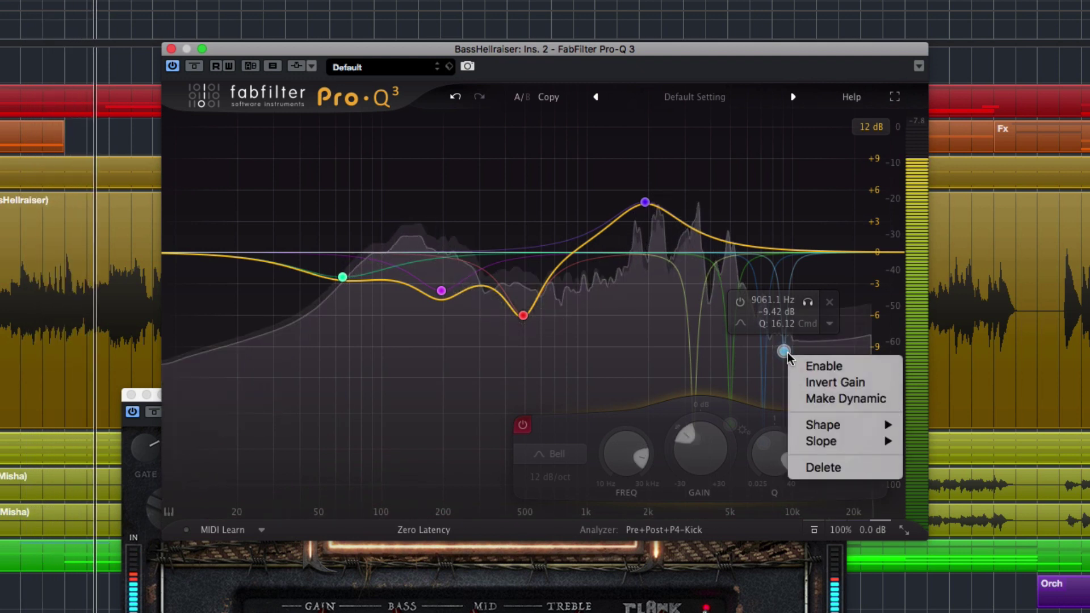
{"action": "left_click", "coordinate": [806, 367]}
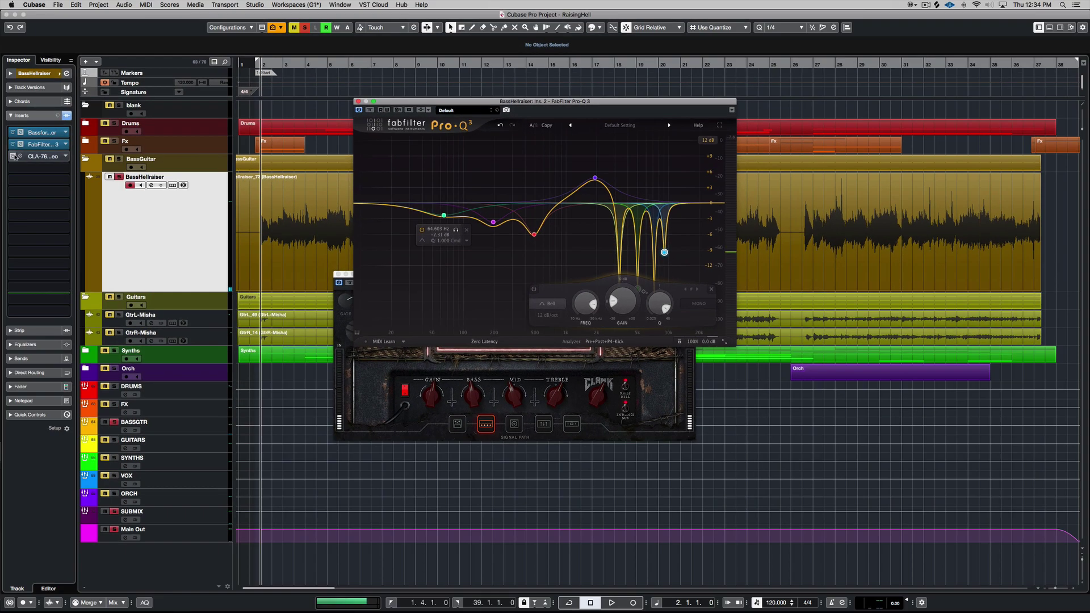
Re-enable the CLA-76 insert on the BassHellraiser track, open its window and audition the bass through the full insert chain.
{"action": "left_click", "coordinate": [15, 157]}
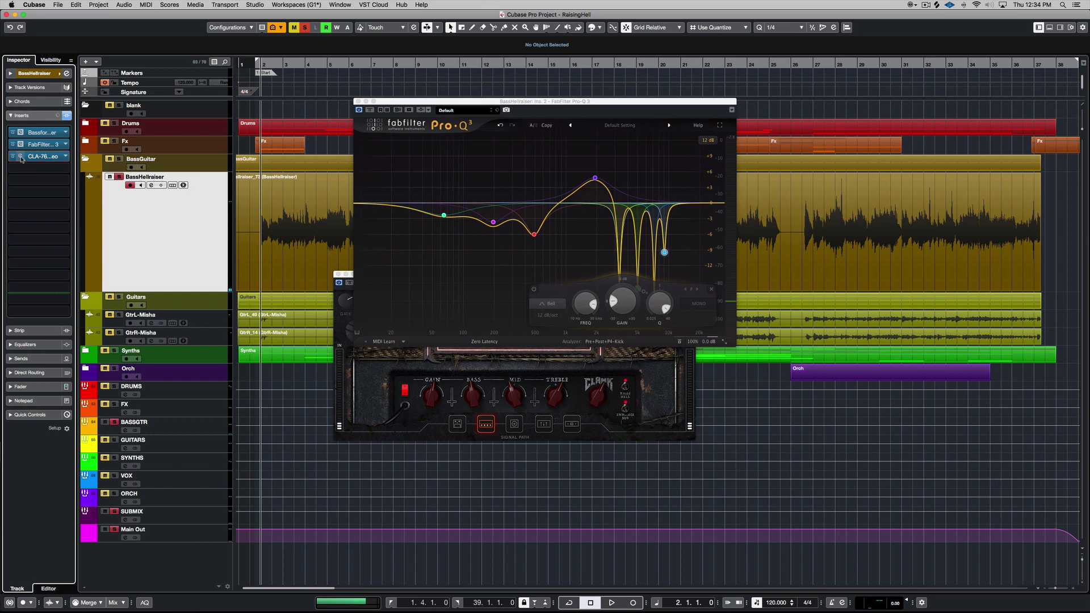
{"action": "left_click", "coordinate": [21, 158]}
{"action": "key", "text": "space"}
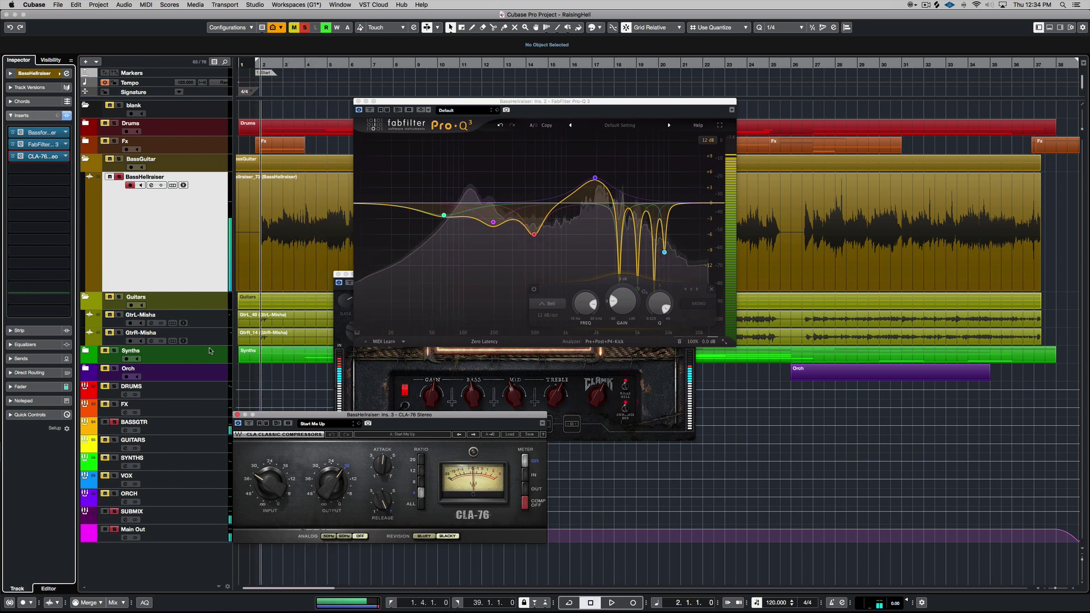
{"action": "key", "text": "space"}
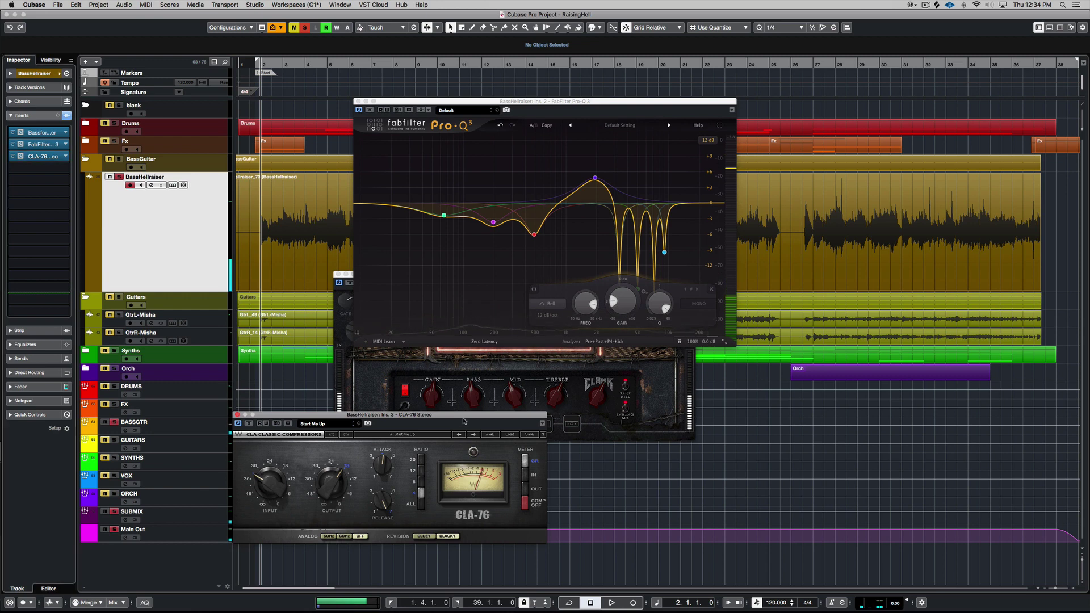
Close the CLA-76, Pro-Q 3 and Bassforge Hellraiser plugin windows.
{"action": "left_click", "coordinate": [237, 415]}
{"action": "key", "text": "super+w"}
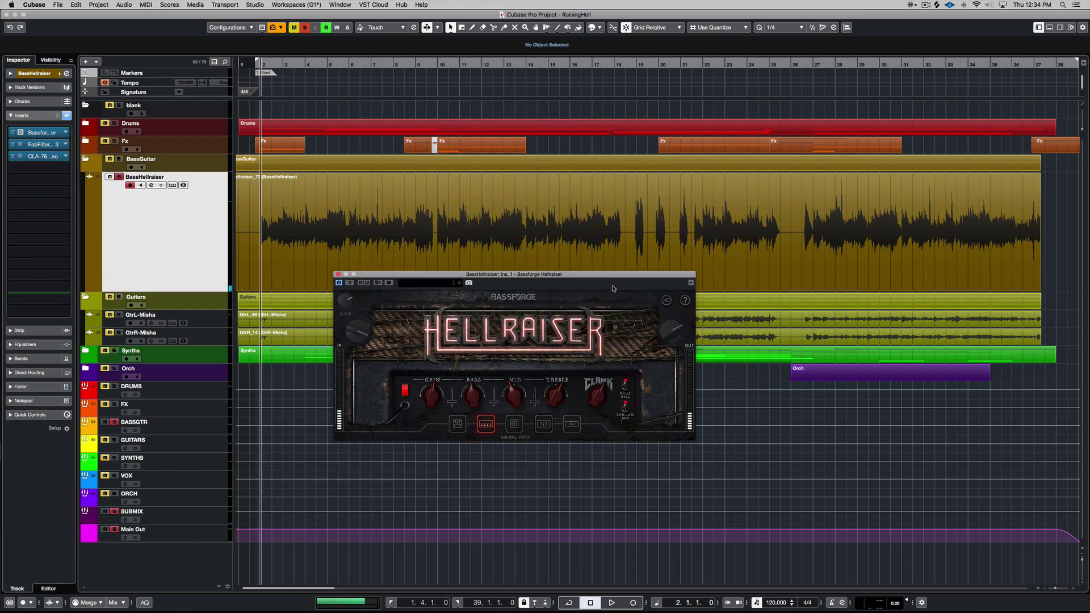
{"action": "key", "text": "super+w"}
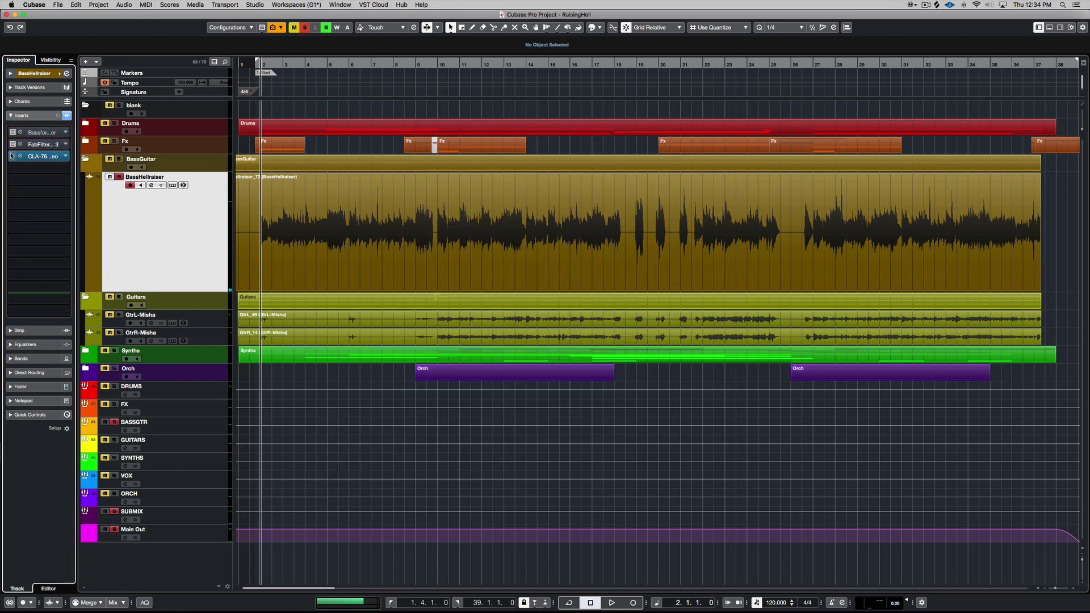
Bypass all three inserts on the BassHellraiser track, unsolo it and play the full mix from about bar 26.
{"action": "left_click", "coordinate": [11, 155]}
{"action": "left_click", "coordinate": [119, 177]}
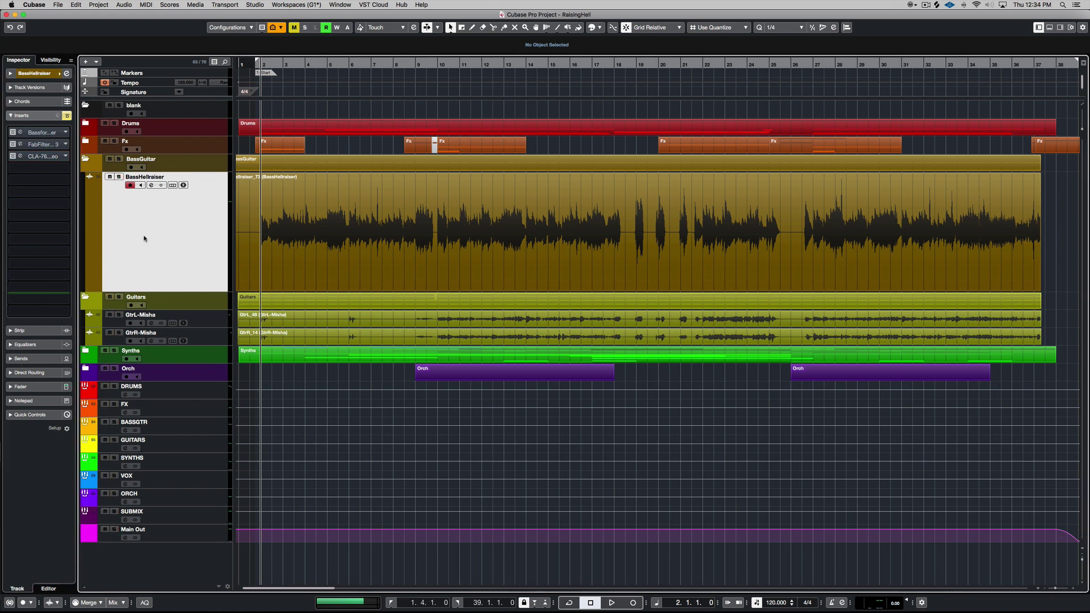
{"action": "left_click", "coordinate": [803, 65]}
{"action": "key", "text": "space"}
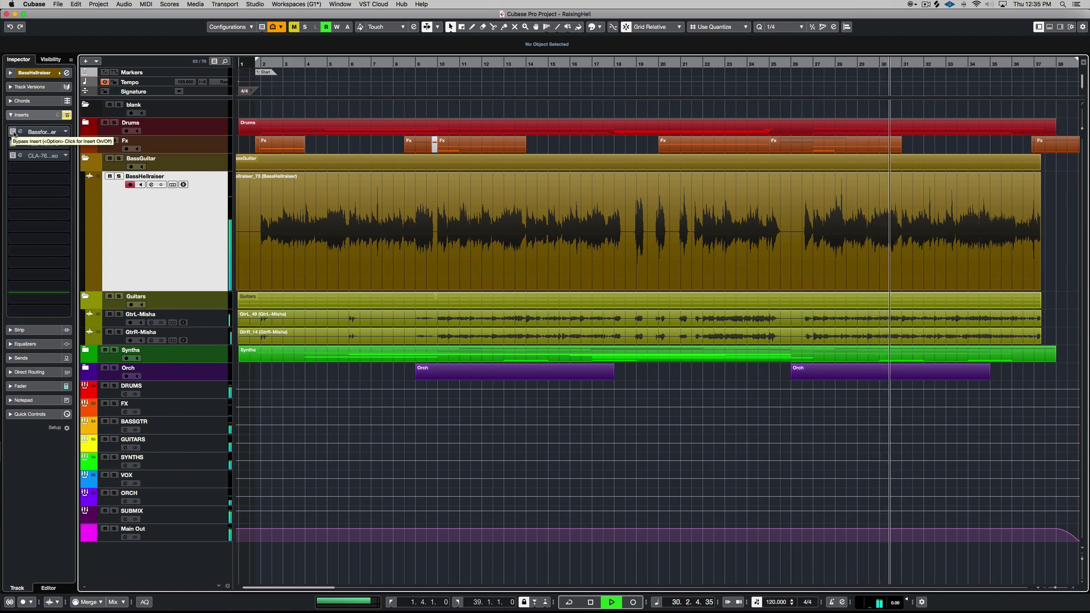
Switch the Bassforge, FabFilter and CLA-76 inserts back on during playback to compare the bass in the full mix, and stop playback.
{"action": "left_click", "coordinate": [13, 132]}
{"action": "left_click", "coordinate": [13, 143]}
{"action": "left_click", "coordinate": [14, 156]}
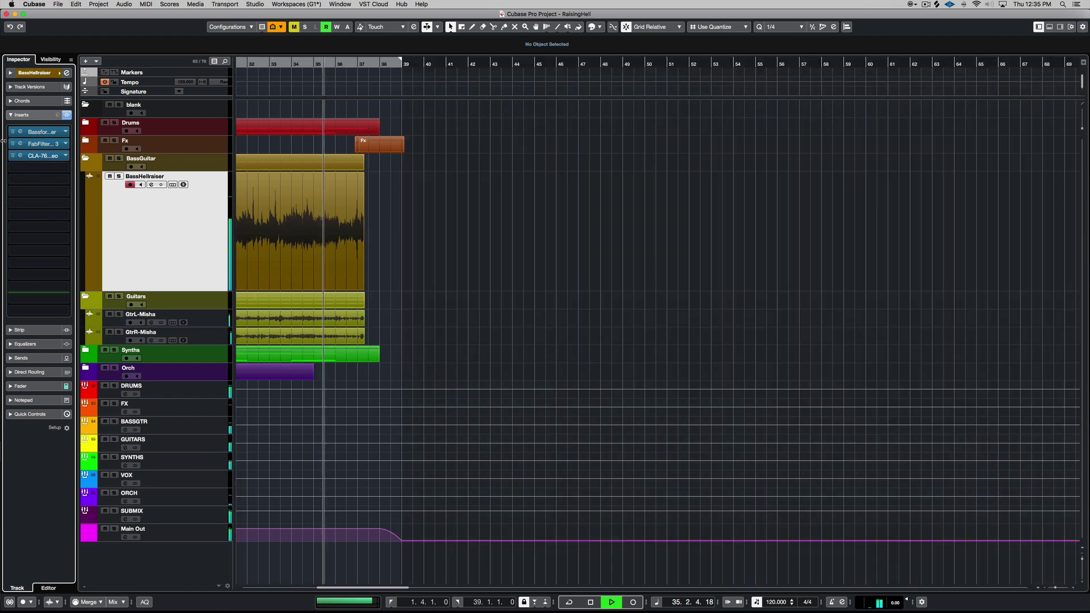
{"action": "left_click_drag", "start_coordinate": [15, 137], "coordinate": [14, 156]}
{"action": "key", "text": "space"}
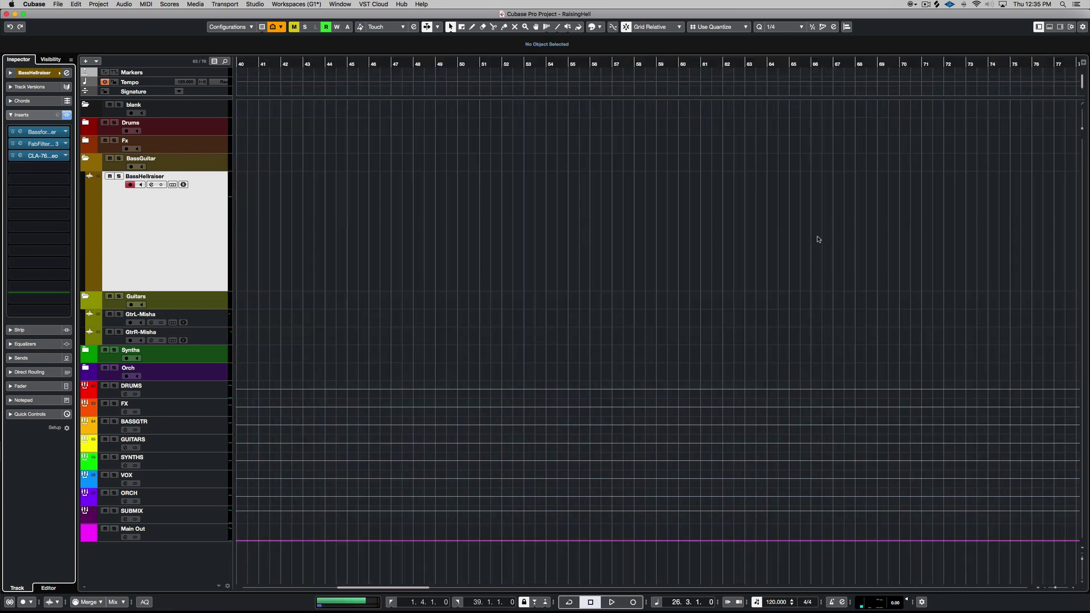
Solo the BassHellraiser track and audition it from bar 35, first with its three inserts bypassed and with them re-enabled during playback.
{"action": "left_click_drag", "start_coordinate": [992, 62], "coordinate": [799, 62]}
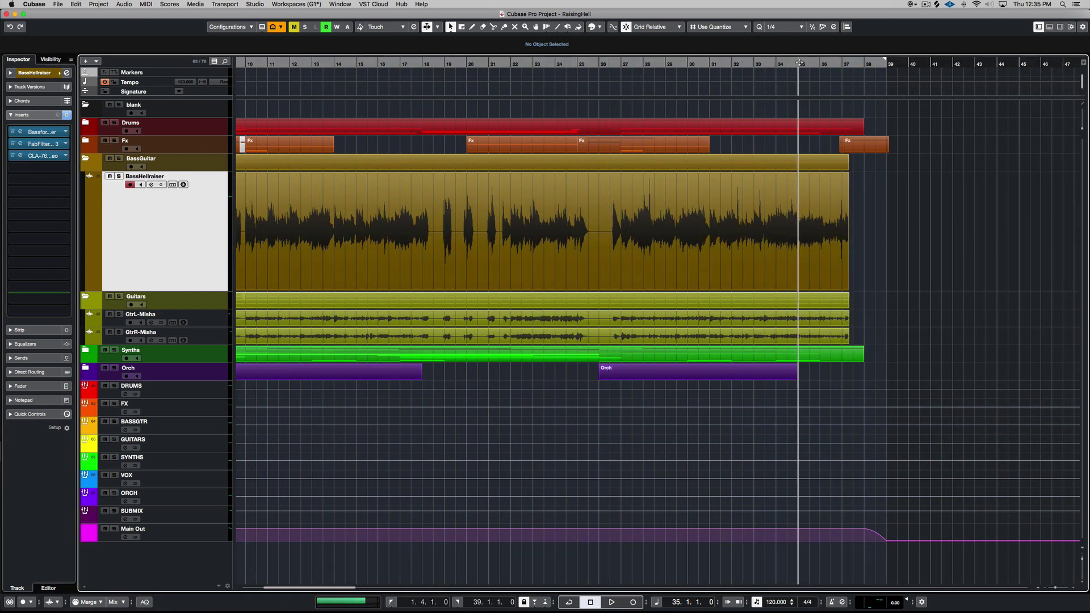
{"action": "left_click_drag", "start_coordinate": [11, 158], "coordinate": [13, 134]}
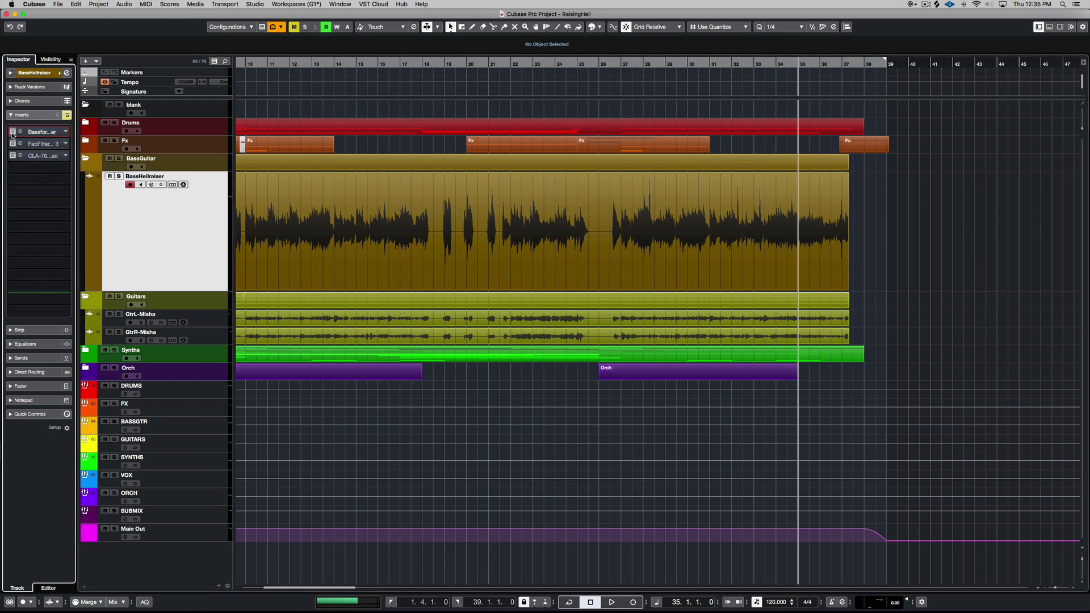
{"action": "left_click", "coordinate": [119, 176]}
{"action": "key", "text": "space"}
{"action": "left_click", "coordinate": [12, 133]}
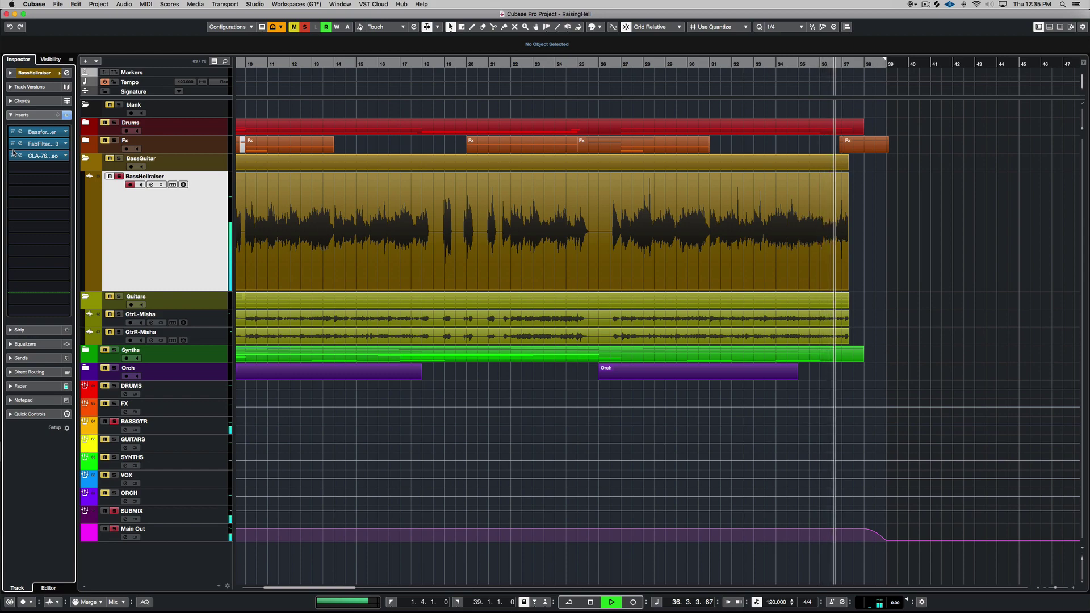
{"action": "key", "text": "space"}
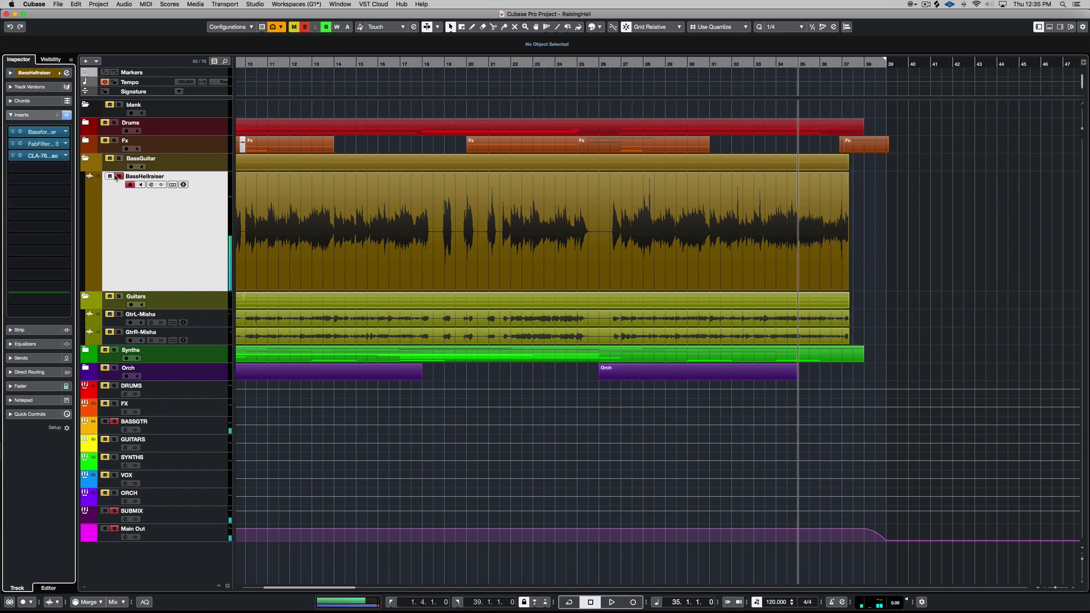